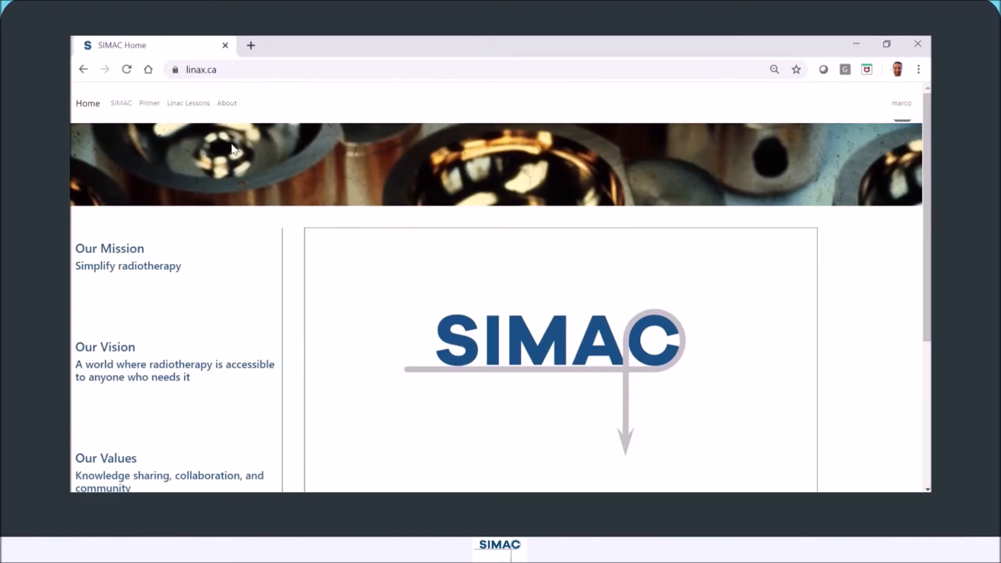
# Show the Accelerator Waveguides 'Fundamentals of Linear Accelerators' video lecture from the Linac Lessons page
pyautogui.click(188, 104)
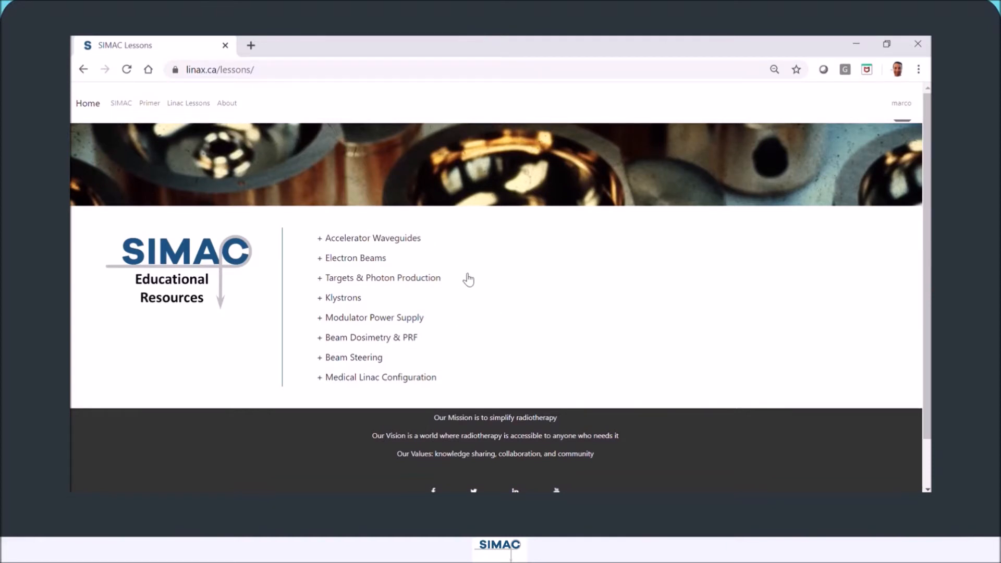
pyautogui.click(413, 238)
pyautogui.scroll(-2, 413, 243)
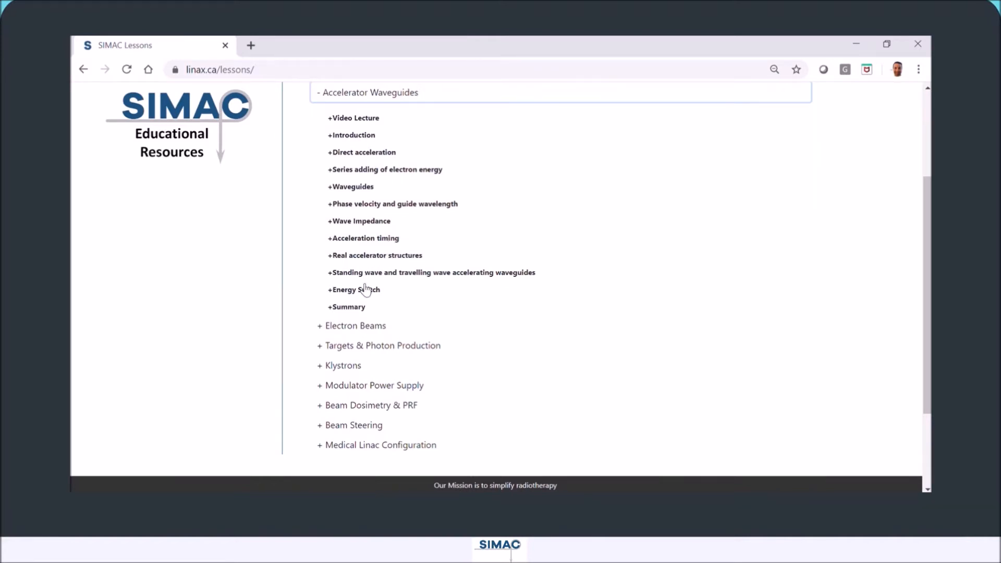
pyautogui.click(365, 120)
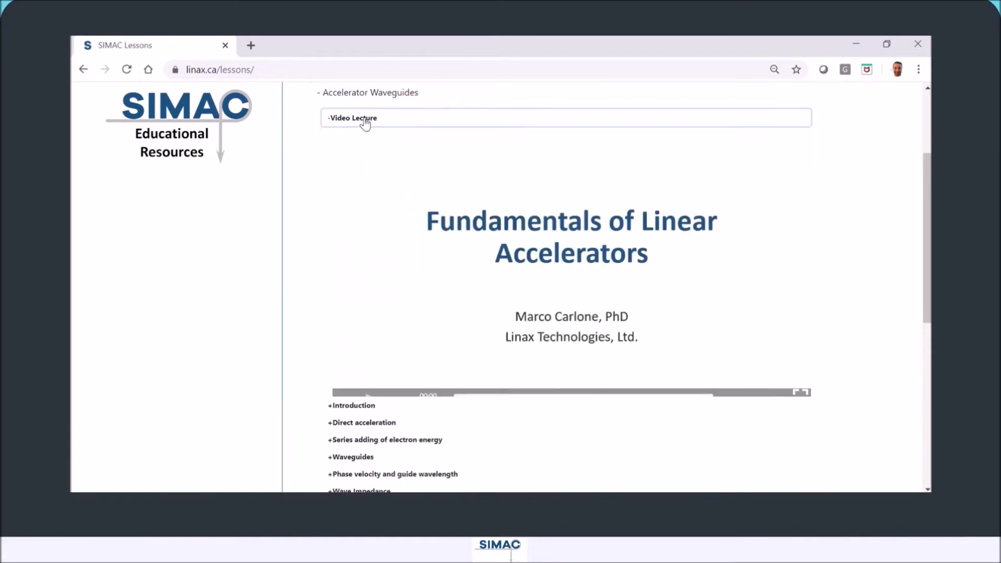
pyautogui.scroll(-1, 514, 164)
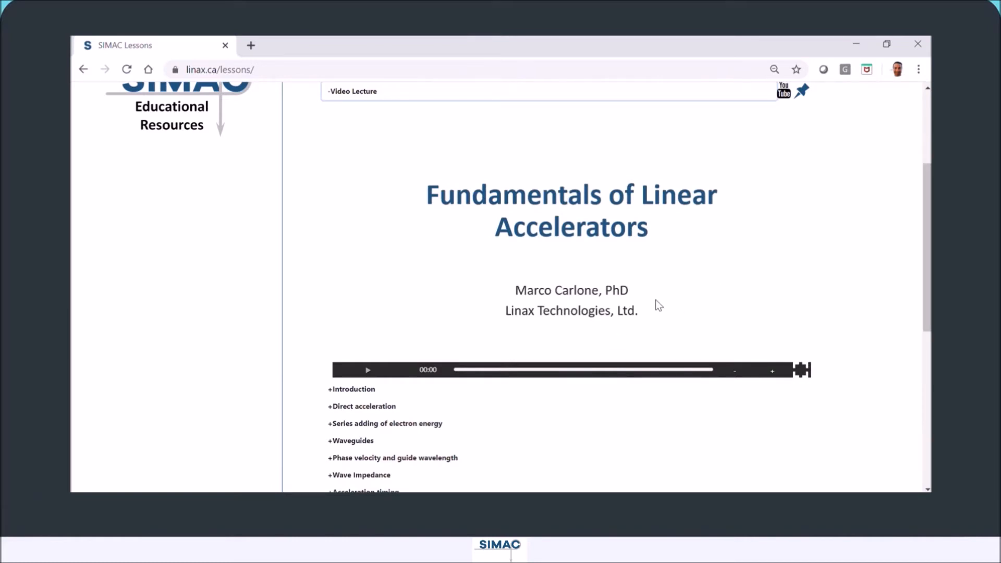
pyautogui.scroll(3, 657, 305)
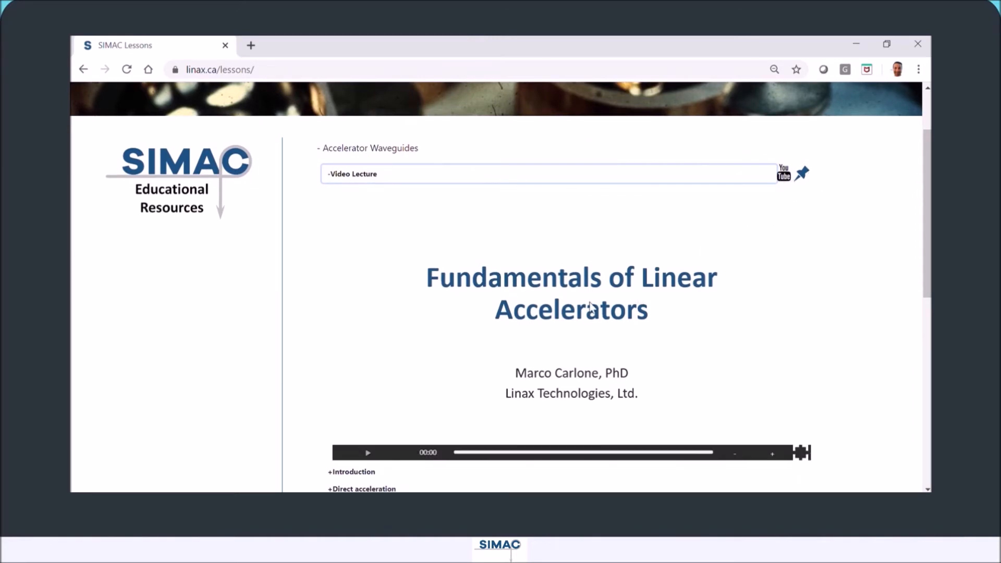
pyautogui.scroll(-2, 592, 305)
pyautogui.scroll(1, 592, 307)
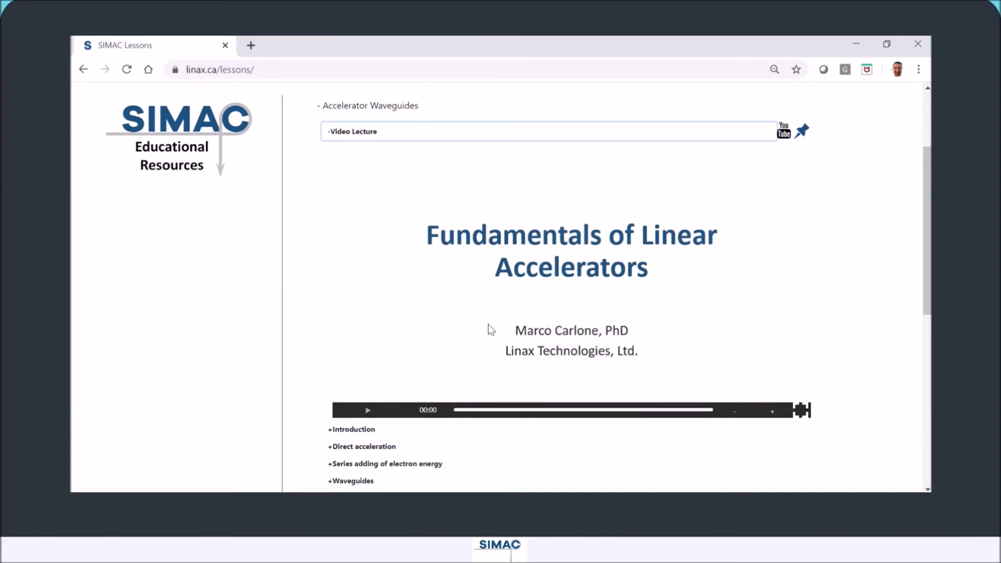
pyautogui.scroll(-2, 488, 323)
pyautogui.scroll(-2, 488, 324)
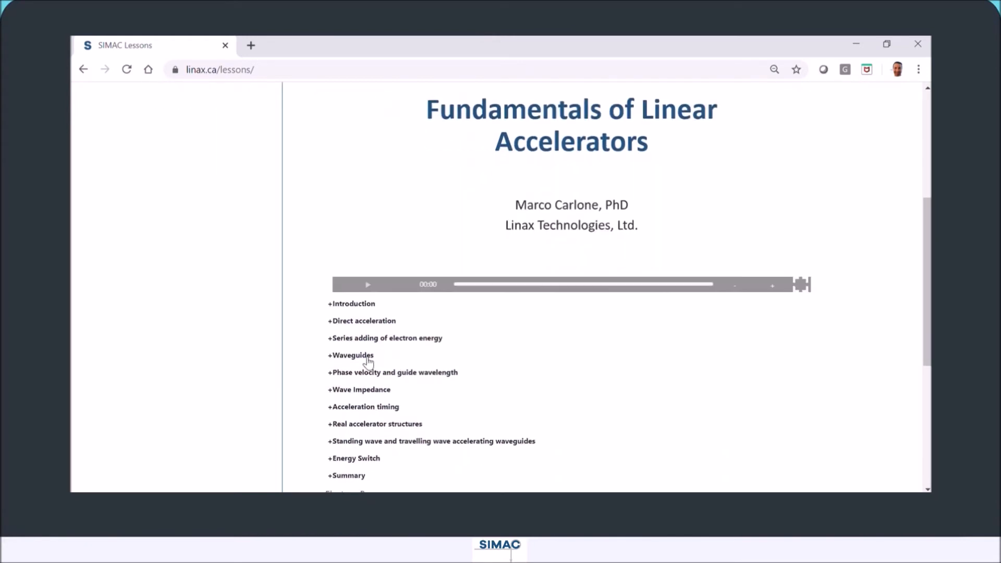
pyautogui.click(368, 357)
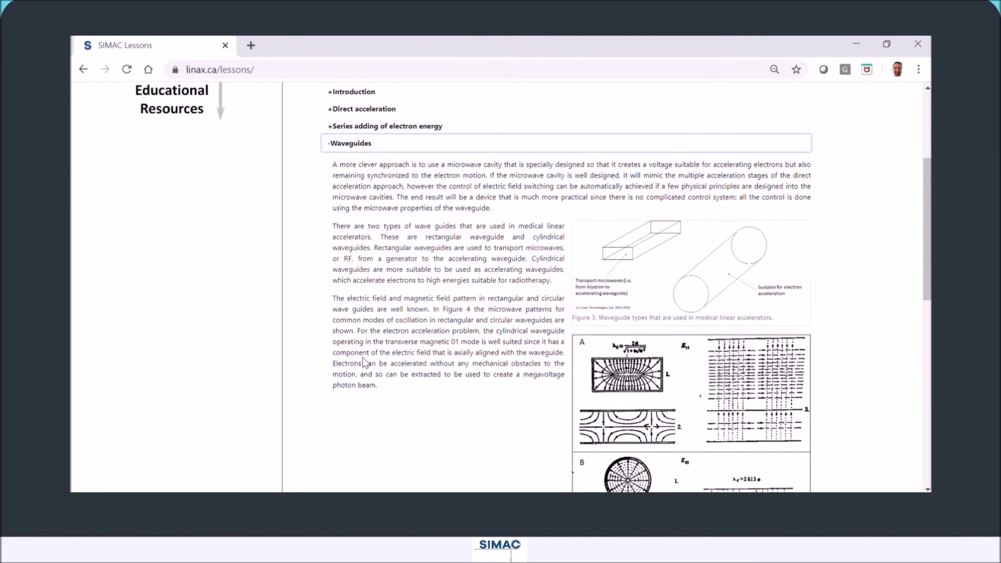
pyautogui.scroll(3, 362, 358)
pyautogui.scroll(-1, 363, 358)
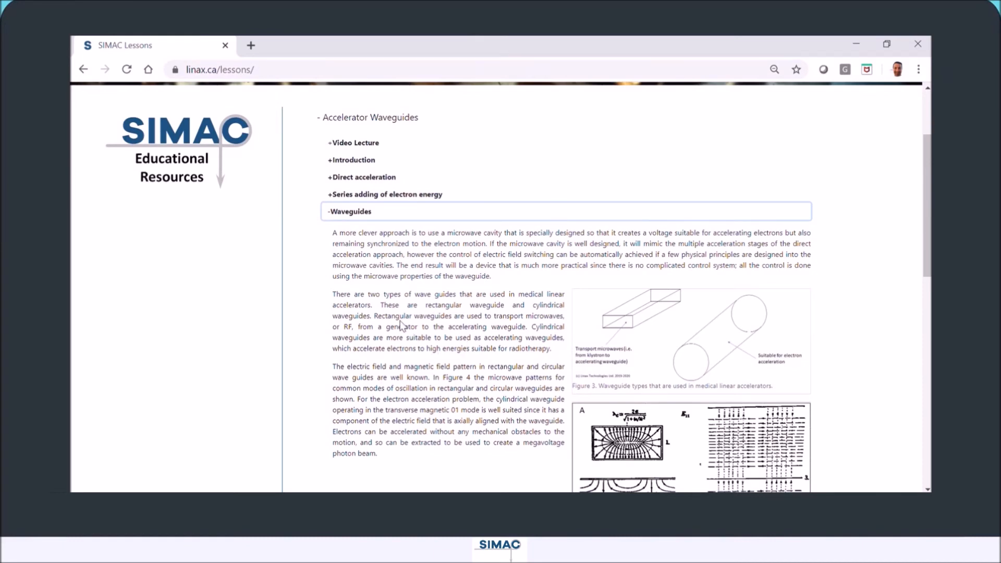
pyautogui.scroll(1, 400, 324)
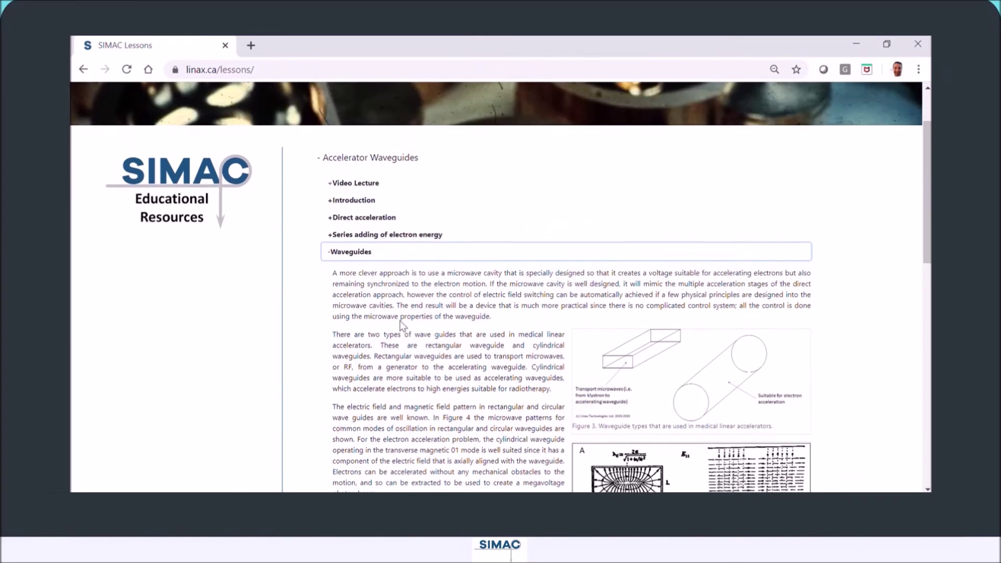
# Collapse the Waveguides section and bring the video lecture title slide back up
pyautogui.click(365, 252)
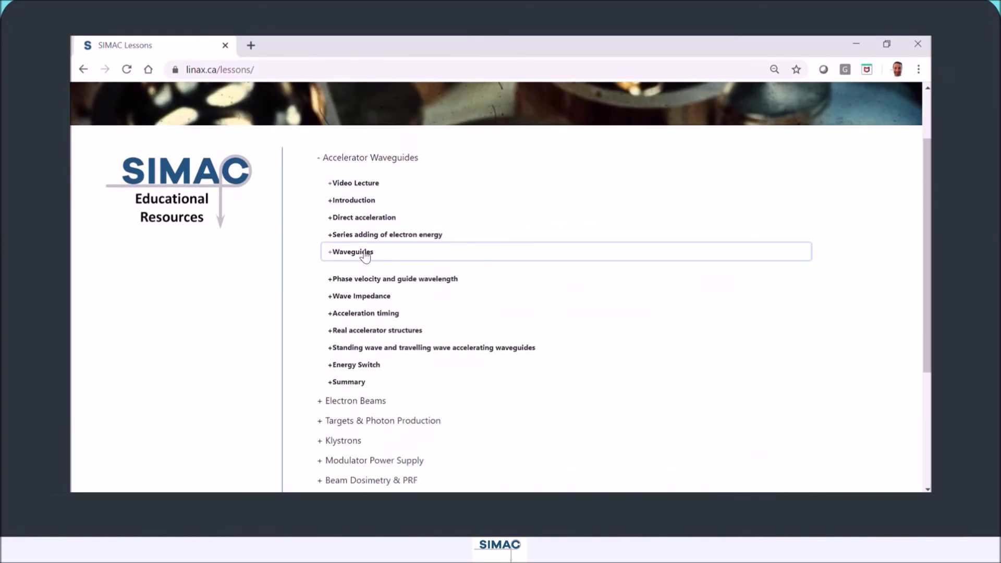
pyautogui.click(376, 183)
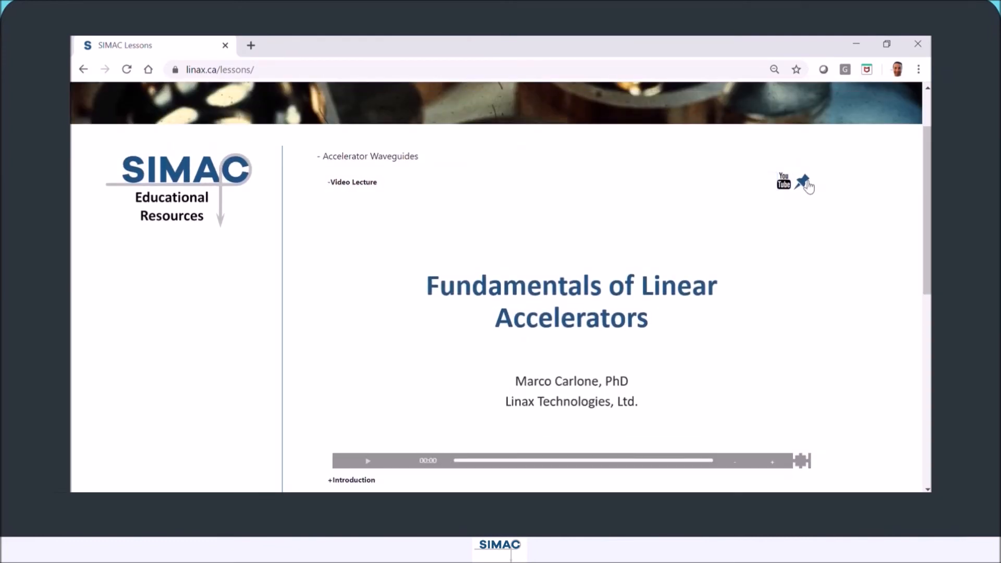
pyautogui.scroll(-1, 609, 286)
pyautogui.scroll(-1, 608, 287)
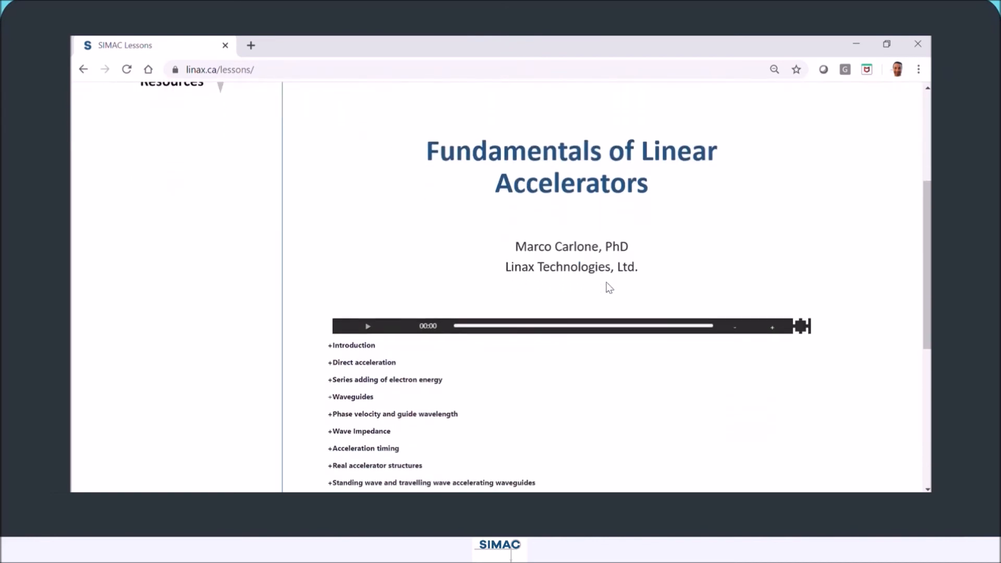
# Expand the Waveguides text and field-pattern figures beneath the pinned lecture
pyautogui.click(353, 396)
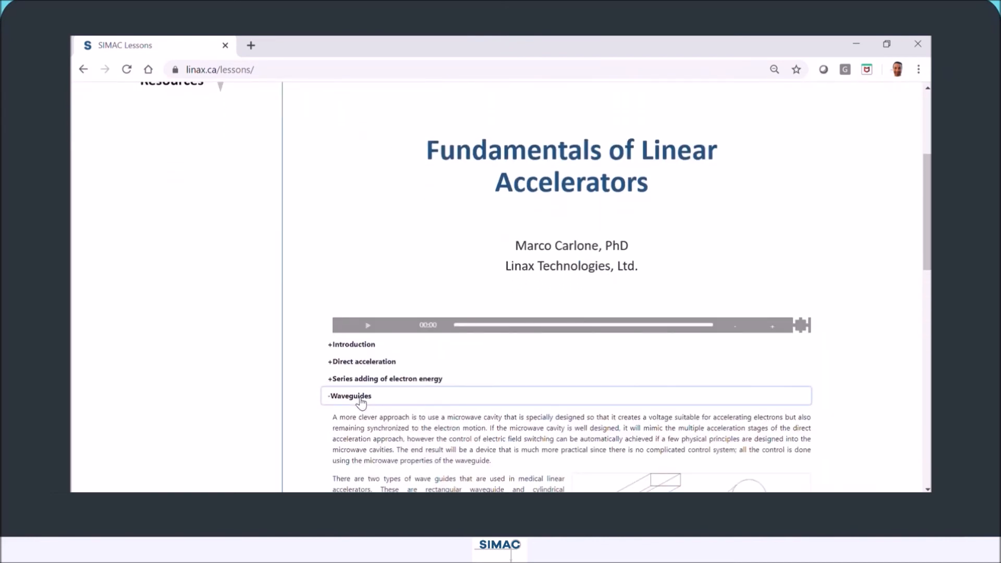
pyautogui.scroll(-5, 442, 377)
pyautogui.scroll(-3, 457, 380)
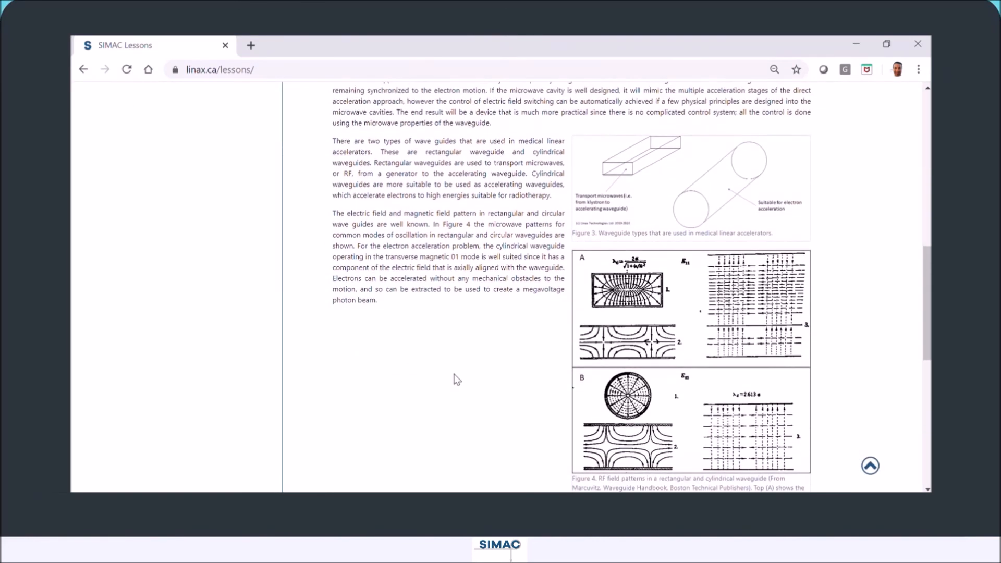
pyautogui.scroll(4, 485, 288)
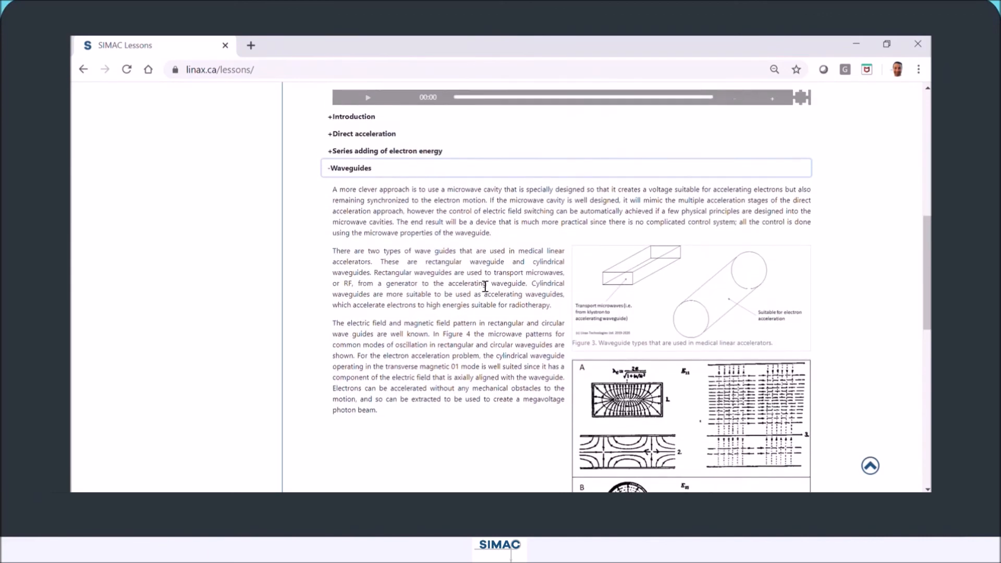
pyautogui.scroll(3, 484, 286)
pyautogui.scroll(3, 482, 285)
pyautogui.scroll(2, 481, 283)
pyautogui.scroll(2, 478, 279)
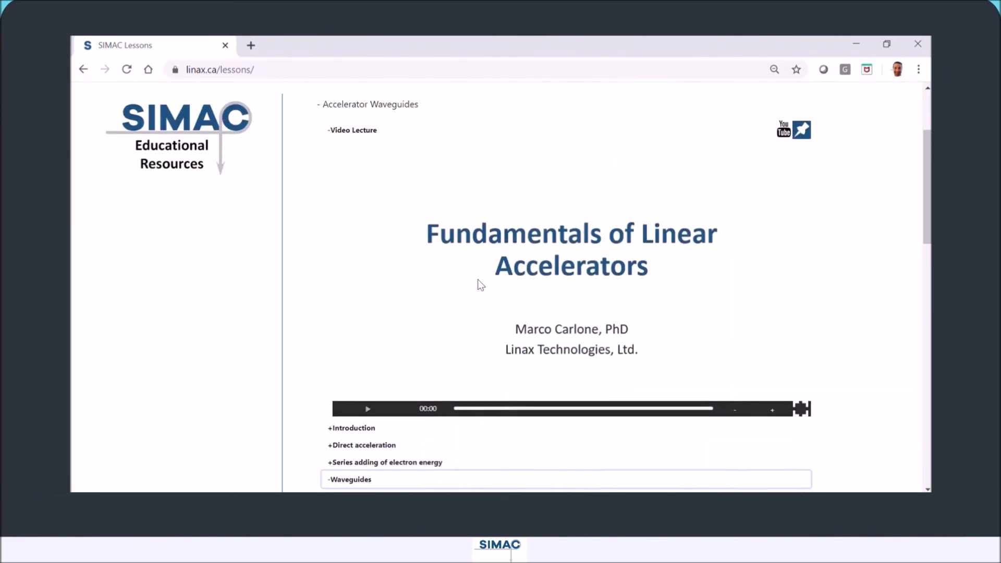
pyautogui.scroll(1, 481, 282)
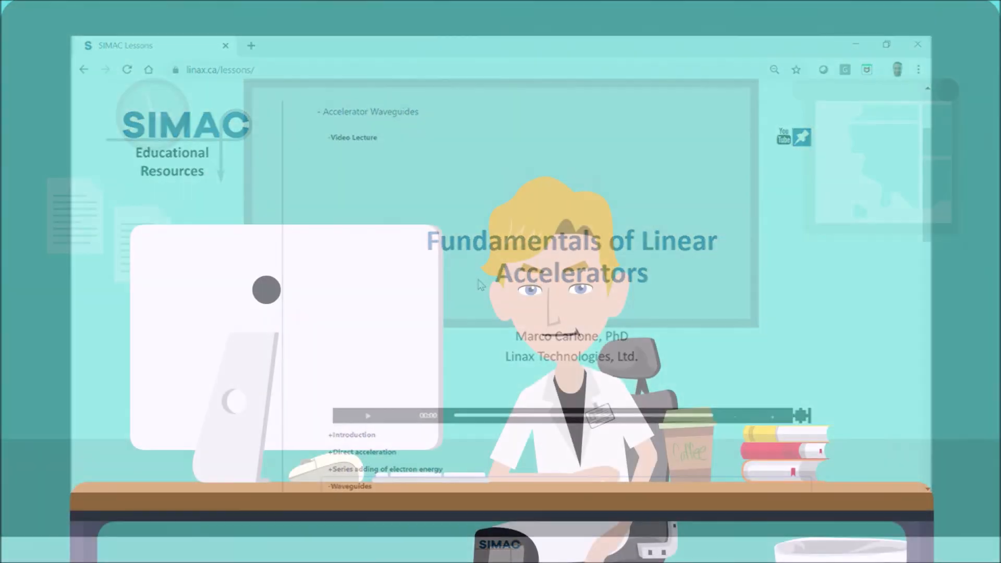